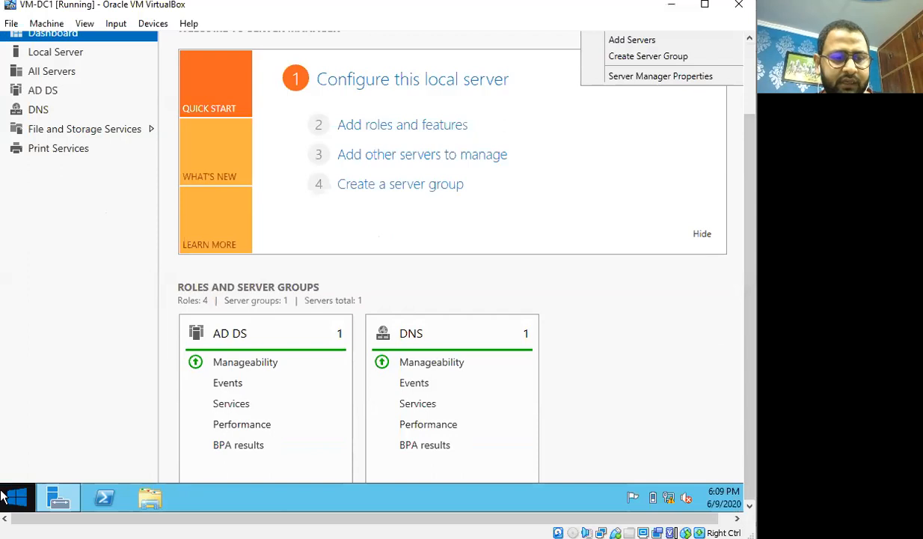
Launch dsa.msc from the Run dialog, then minimize Server Manager to show the desktop
right_click(21, 505)
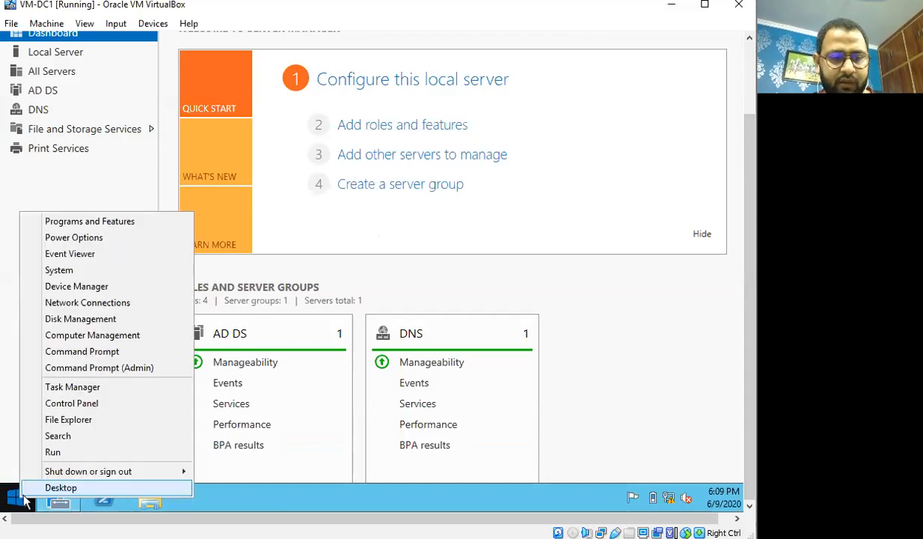
left_click(63, 455)
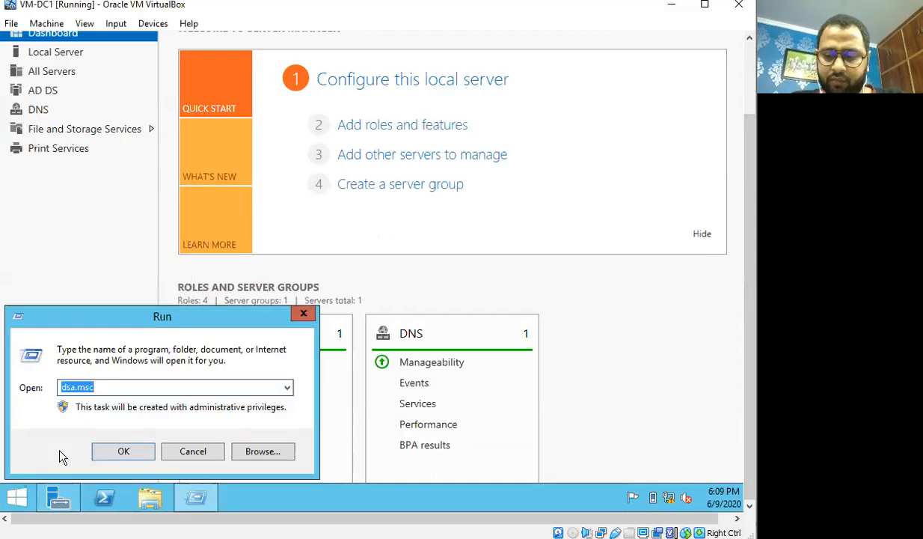
key("Return")
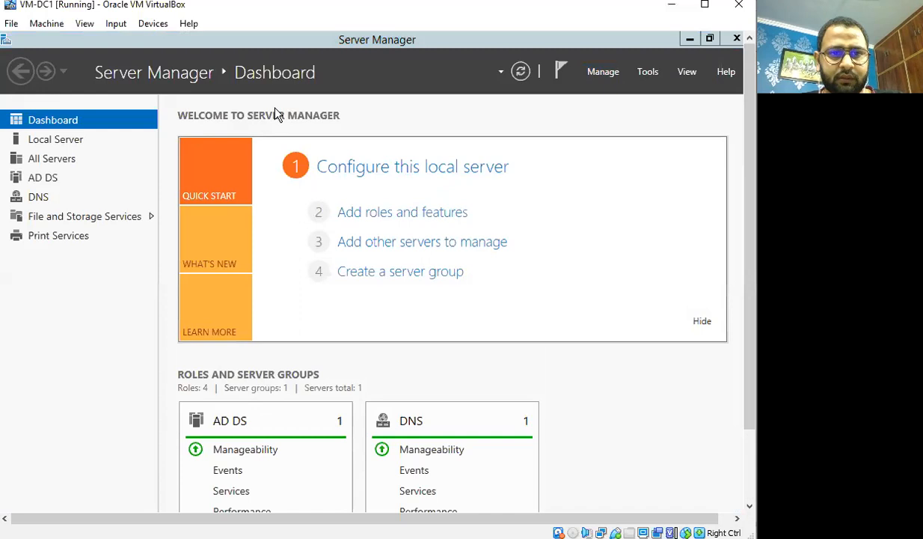
left_click_drag(746, 336, 734, 315)
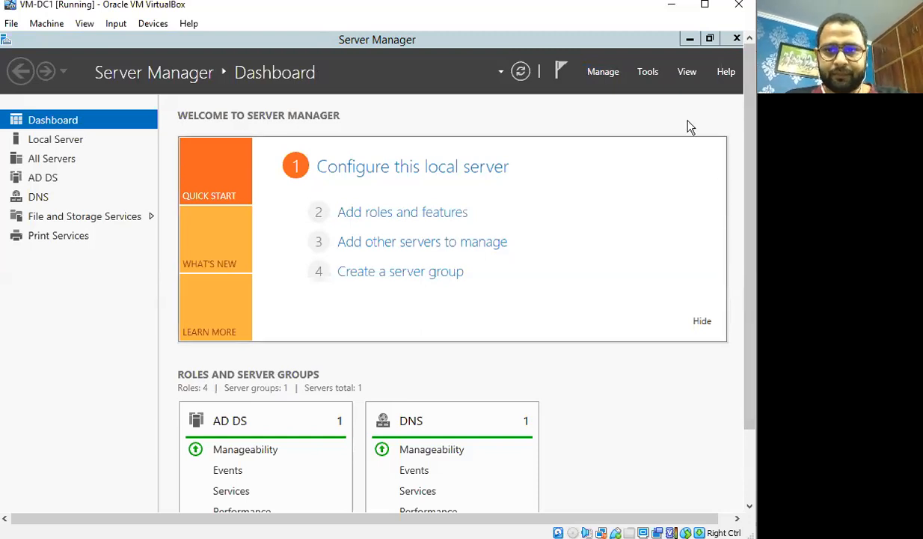
left_click(690, 39)
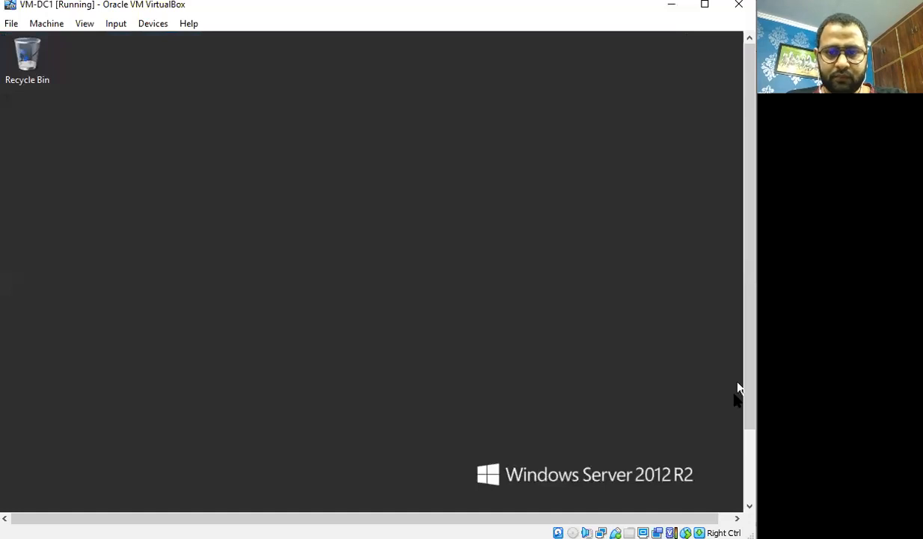
left_click(749, 451)
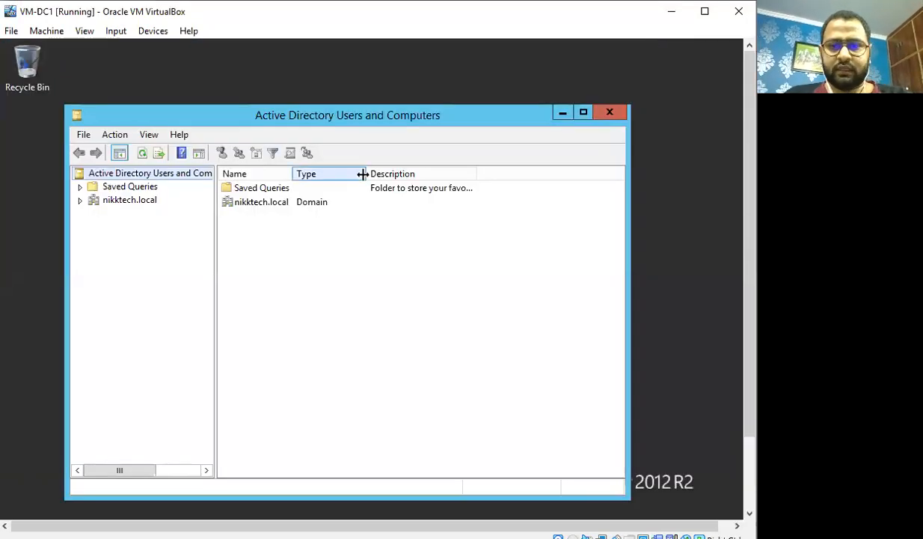
left_click(81, 200)
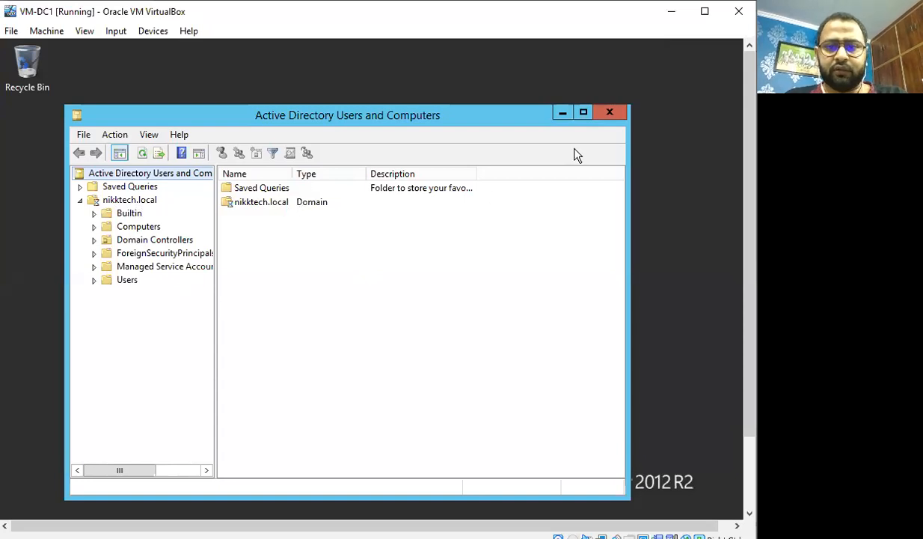
left_click(611, 114)
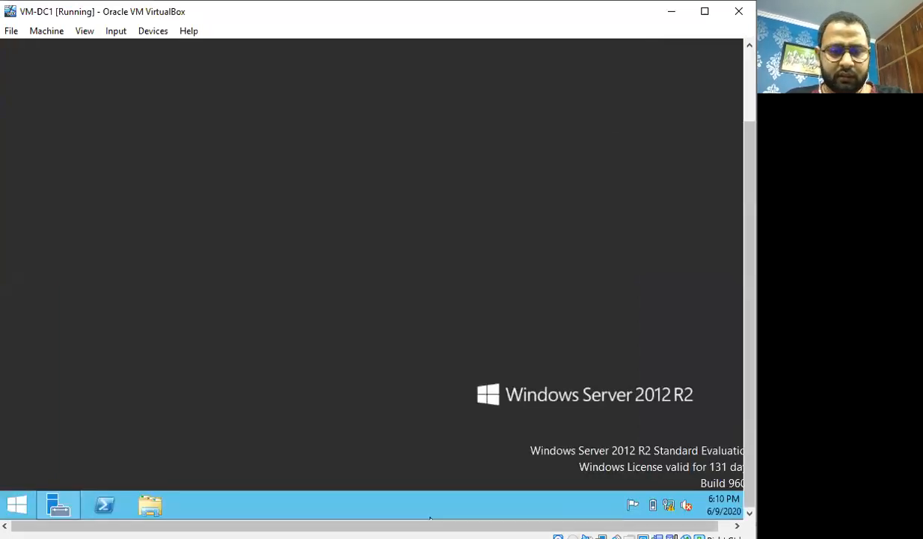
Restore Server Manager and start Remove Roles and Features, targeting Nikktech-DC1 through to Server Roles
left_click(58, 505)
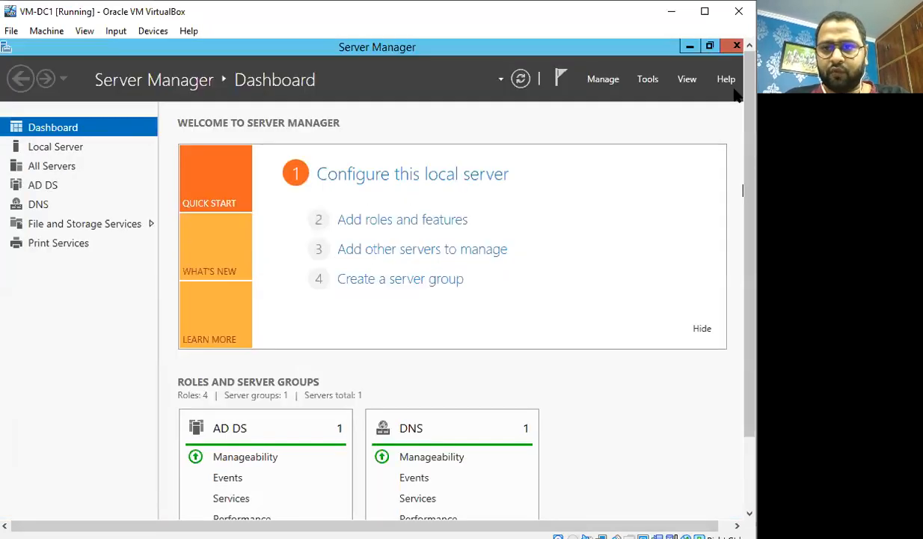
left_click(600, 79)
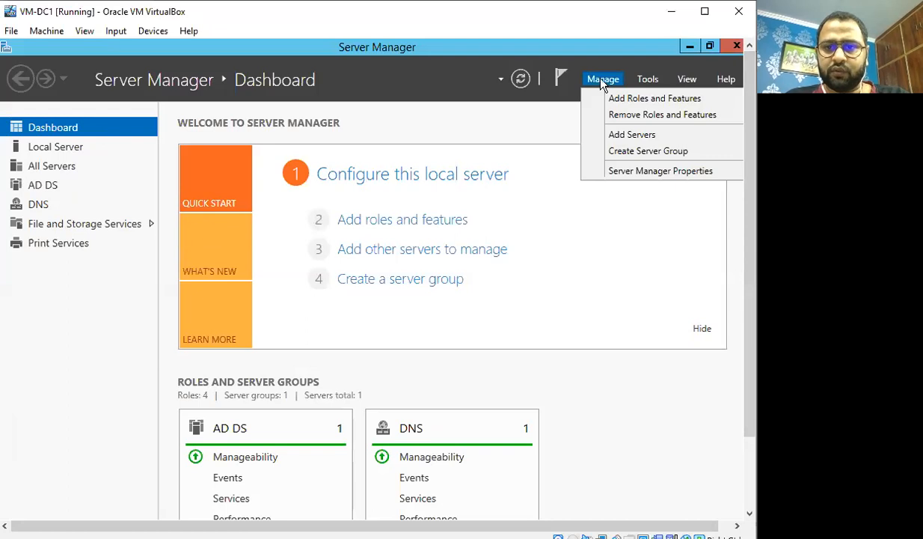
left_click(645, 116)
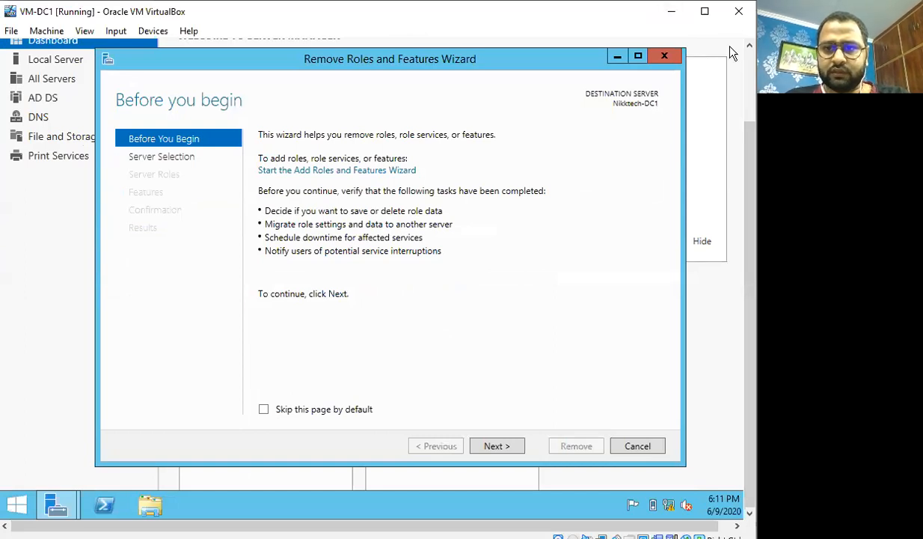
left_click(494, 446)
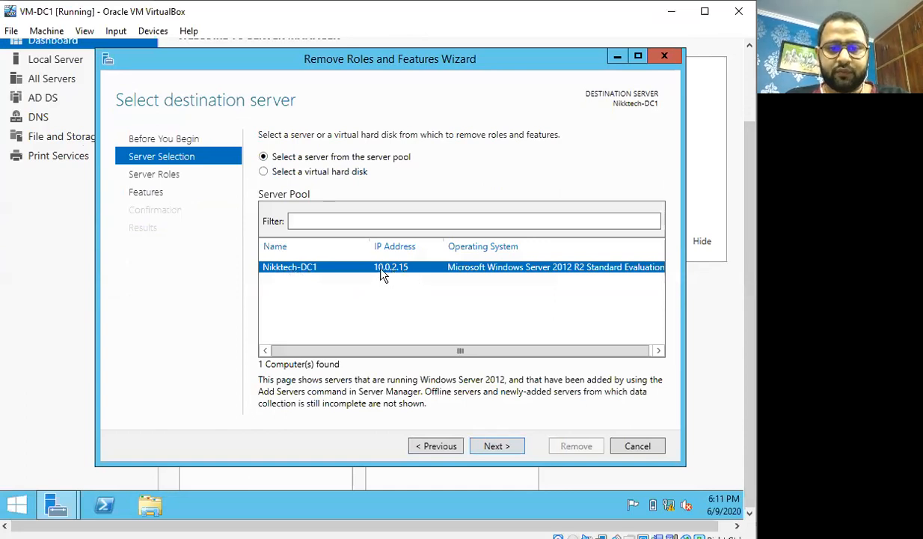
left_click(501, 448)
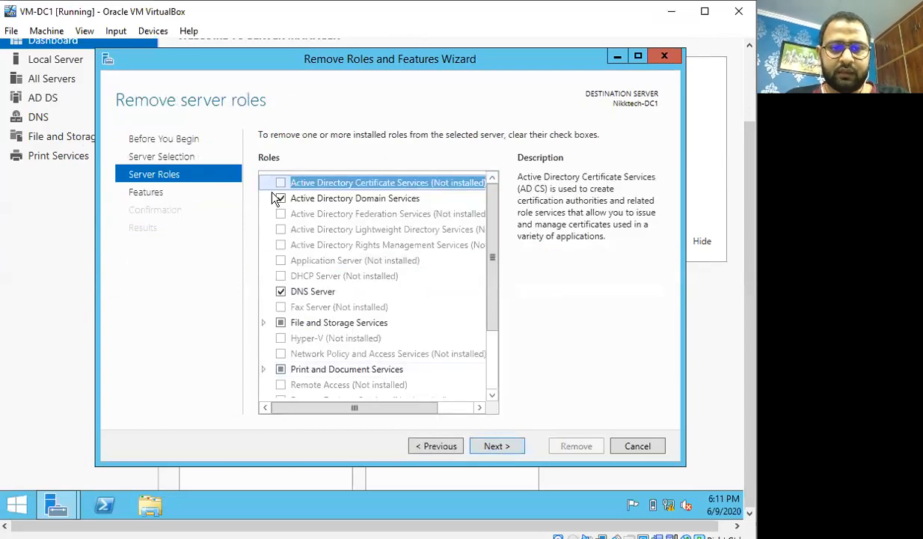
Uncheck Active Directory Domain Services and its dependent features, then choose 'Demote this domain controller'
left_click(281, 199)
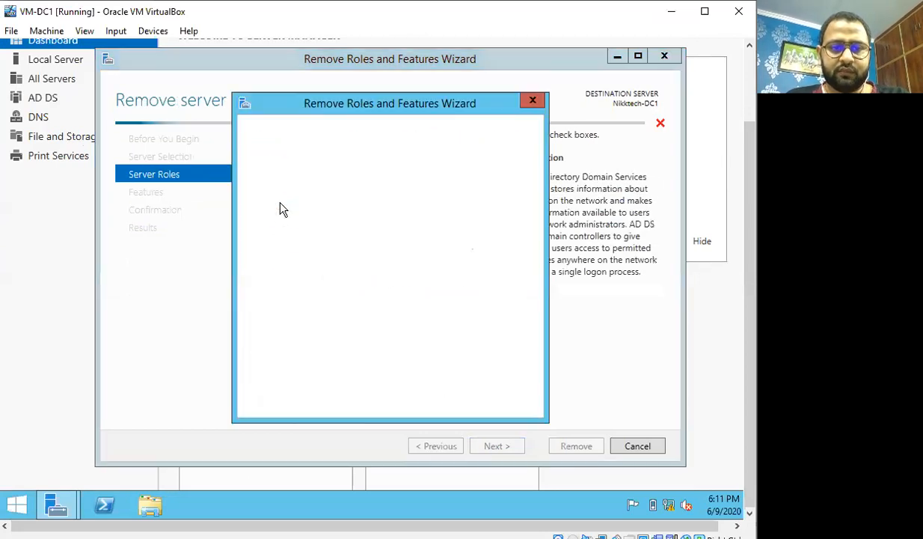
left_click(427, 386)
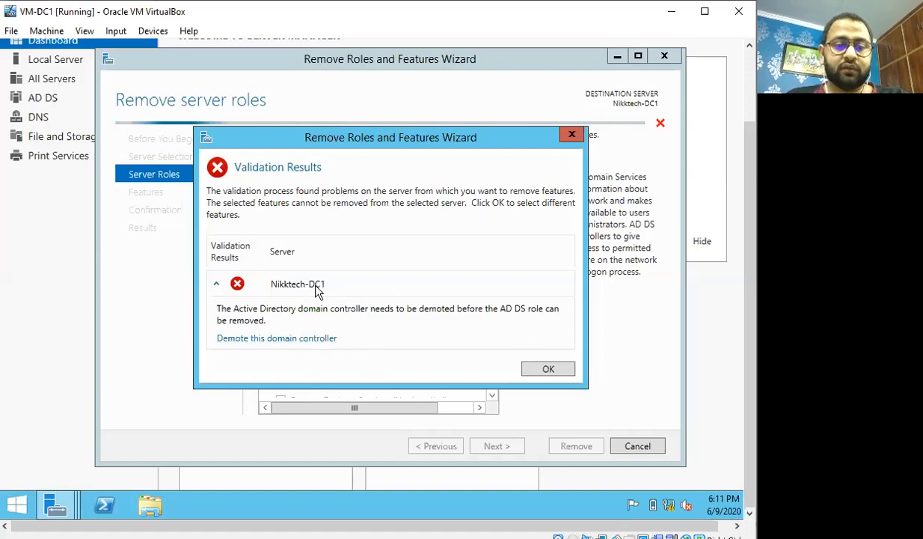
left_click(272, 339)
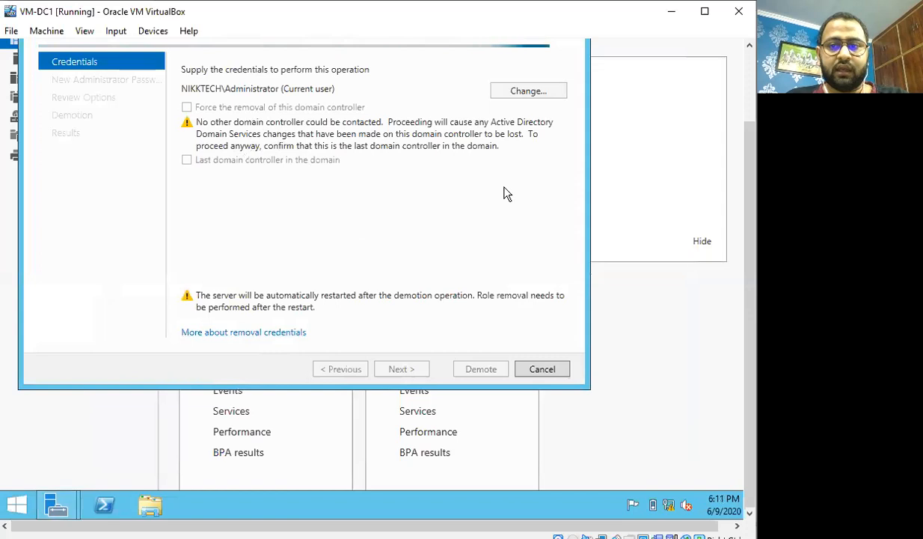
Force removal of this domain controller and confirm 'Proceed with removal' despite the hosted roles
left_click_drag(750, 180, 749, 97)
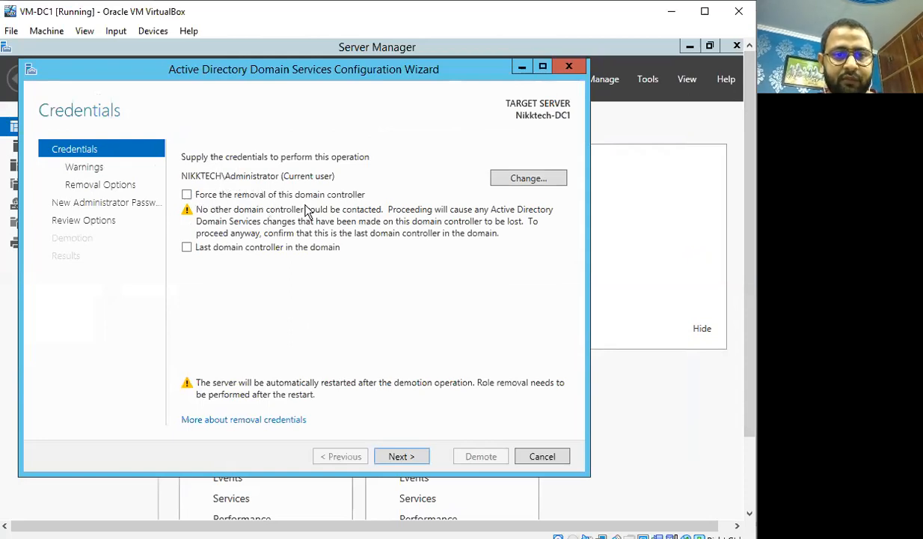
left_click(187, 195)
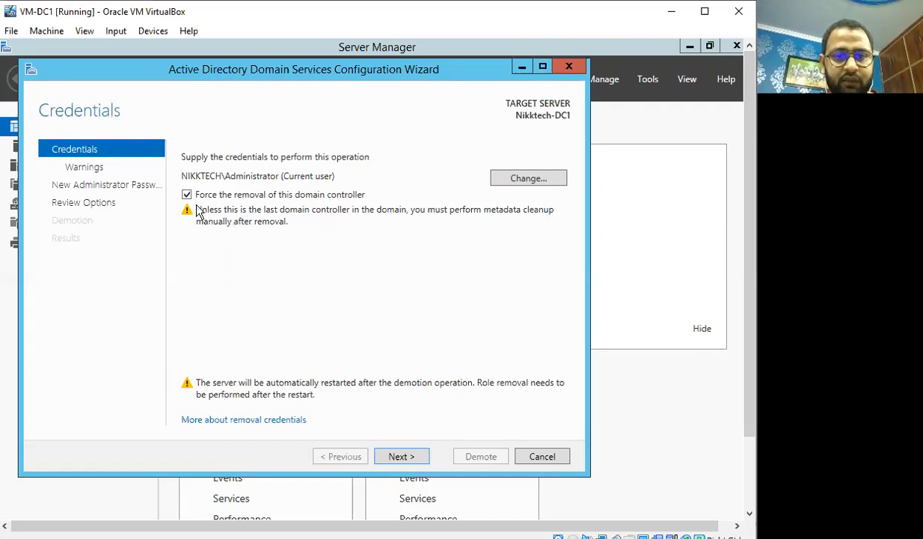
left_click(404, 457)
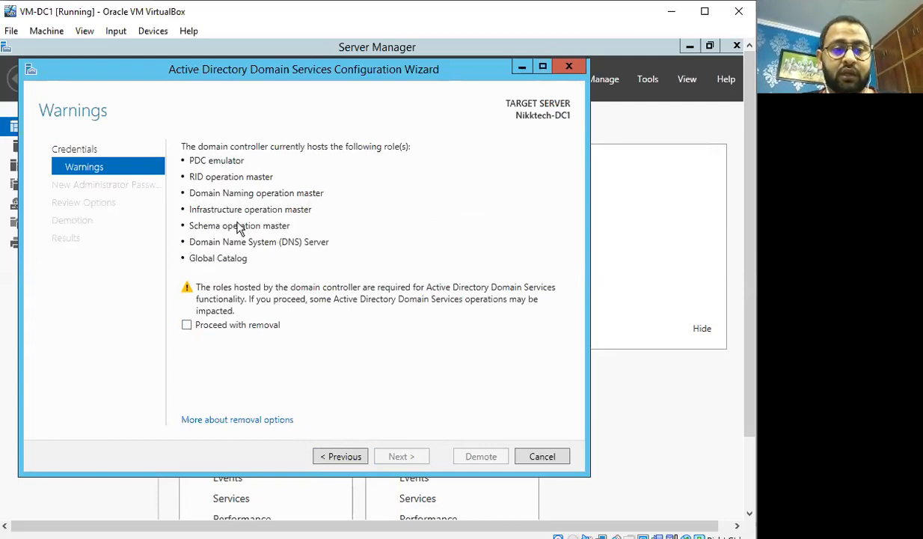
left_click(187, 326)
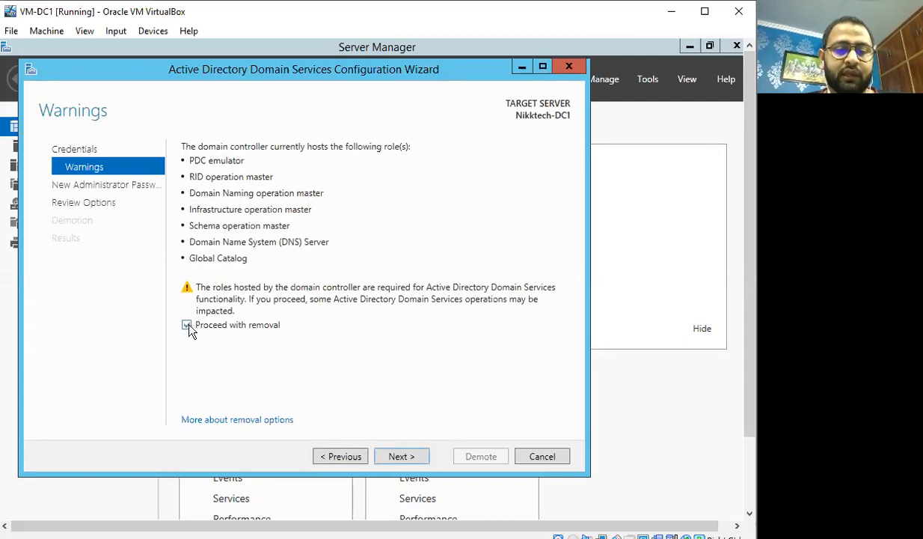
left_click(414, 457)
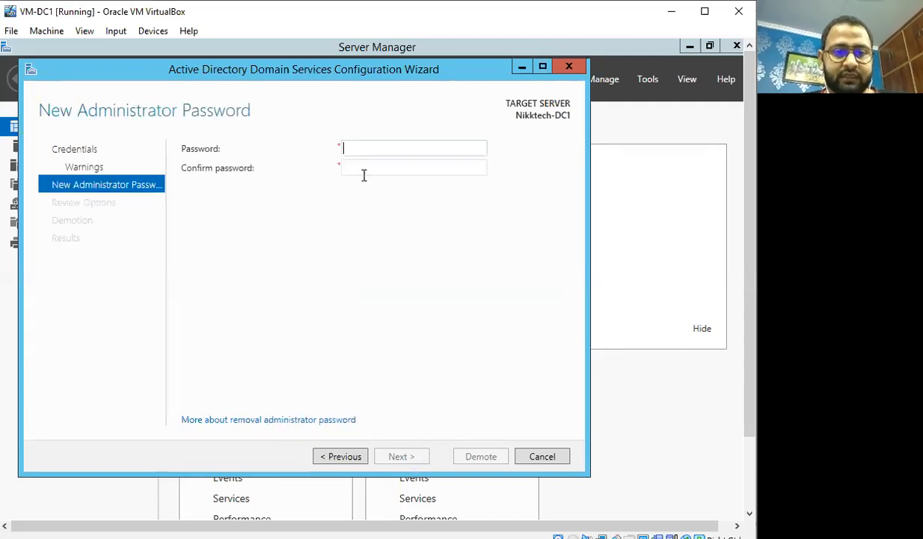
Enter and confirm the new local administrator password, then continue to Review Options
left_click(370, 150)
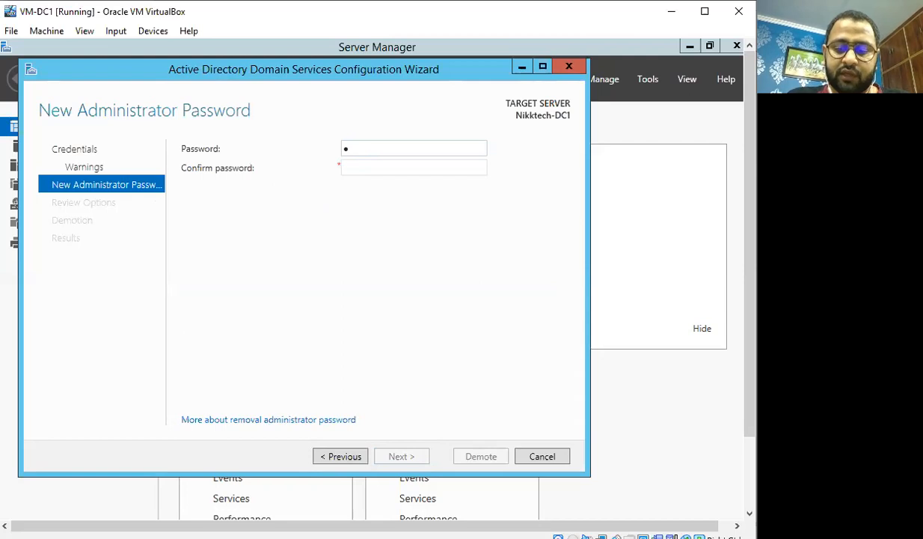
type("ss")
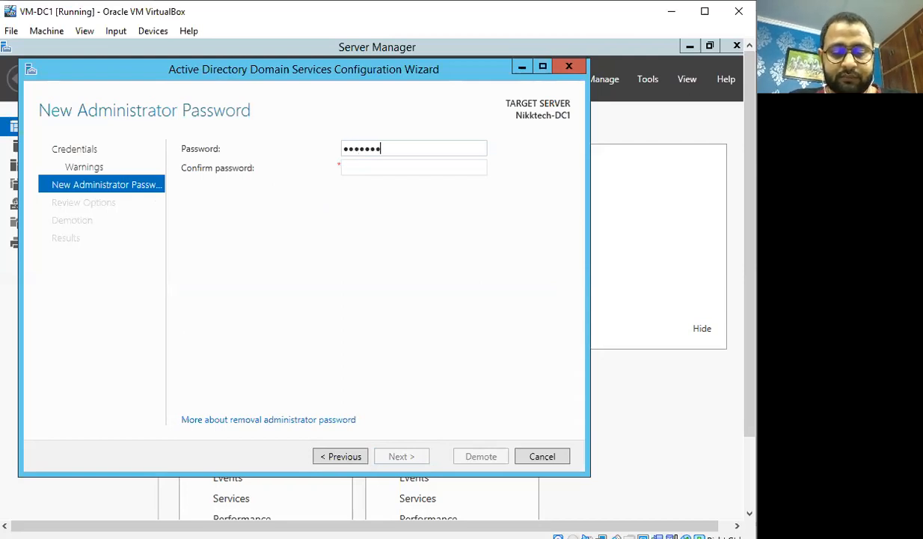
key("Tab")
type("••••")
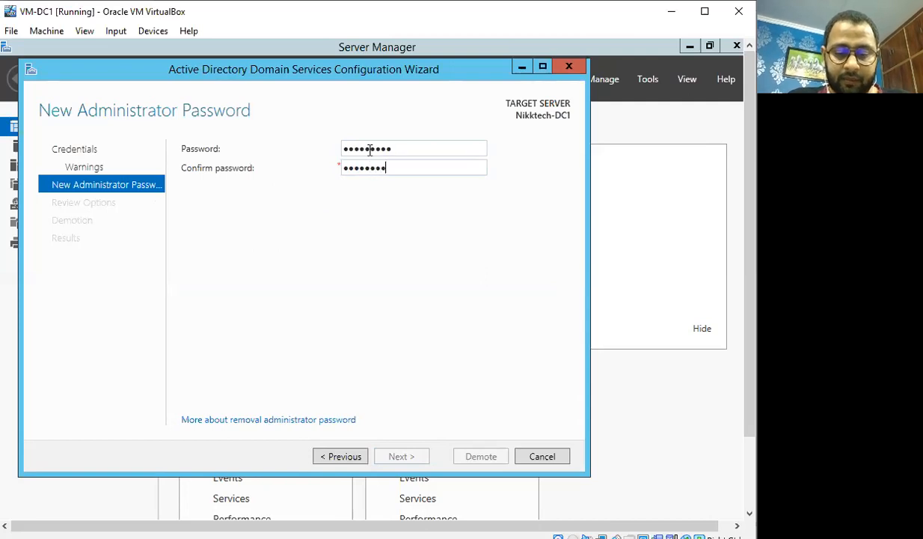
type("•")
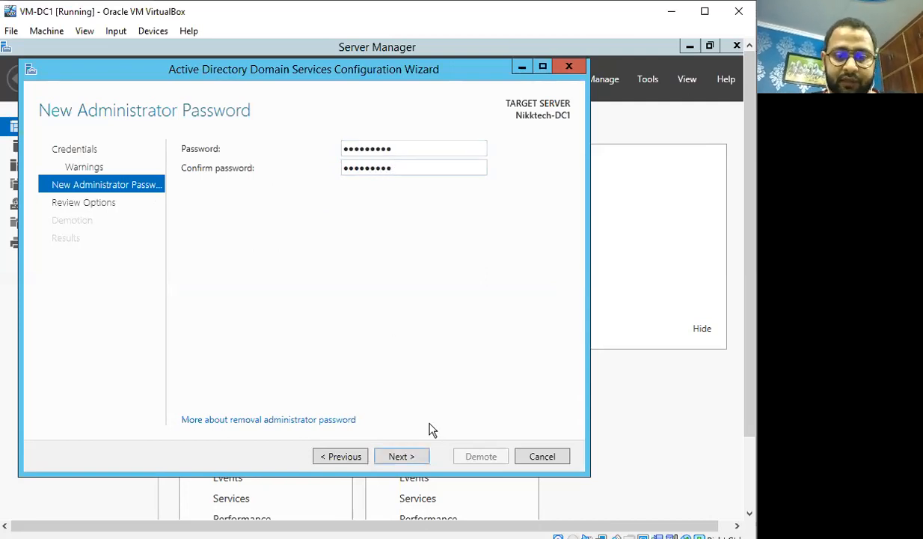
left_click(402, 457)
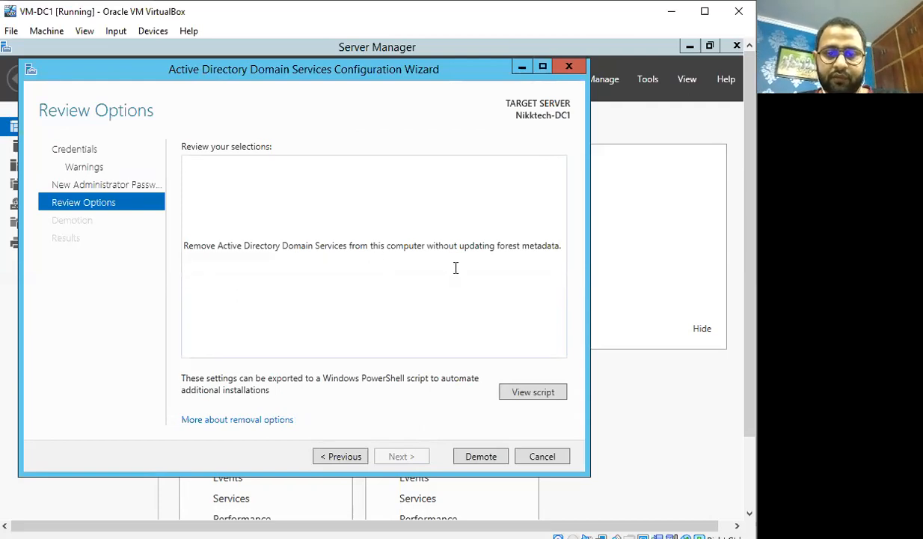
Click Demote to remove AD DS from Nikktech-DC1 and let the server restart
left_click(481, 458)
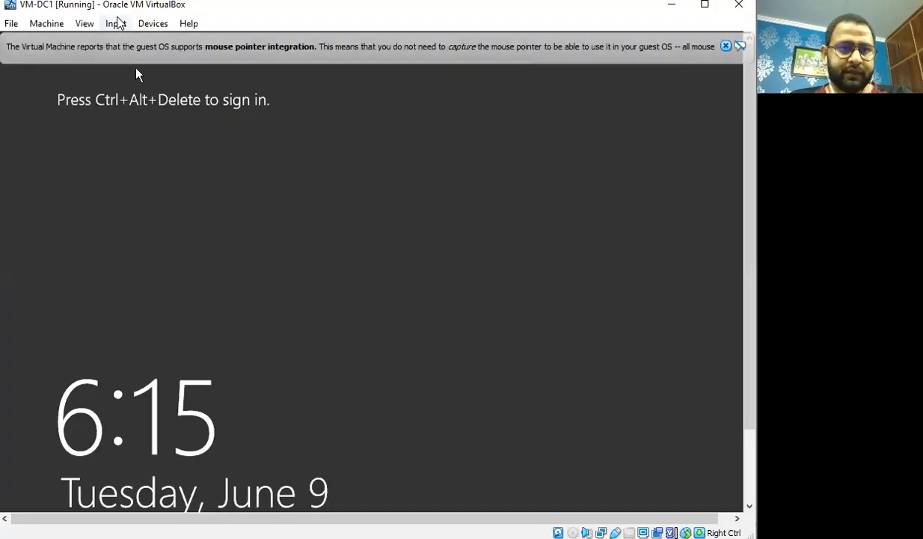
Send Ctrl-Alt-Del to the VM through VirtualBox's Input > Keyboard menu to reach sign-in
left_click(116, 24)
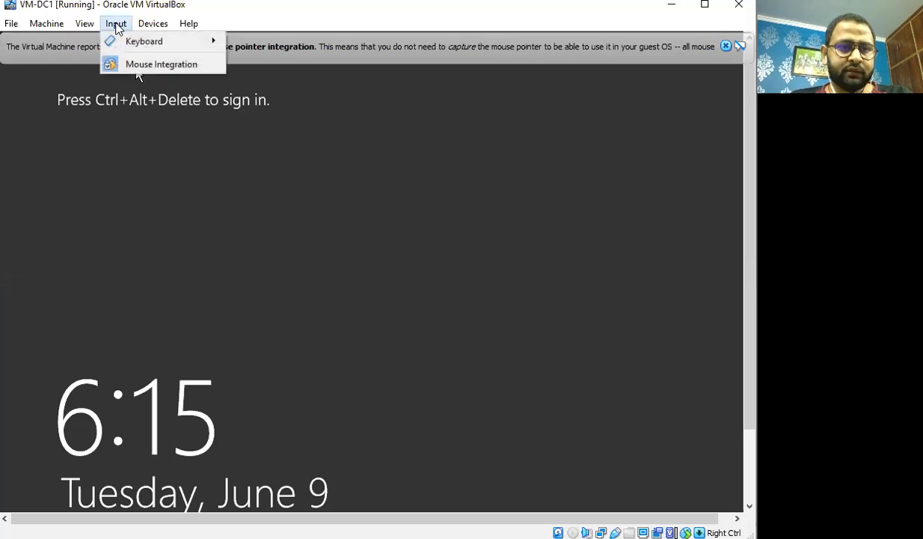
mouse_move(138, 41)
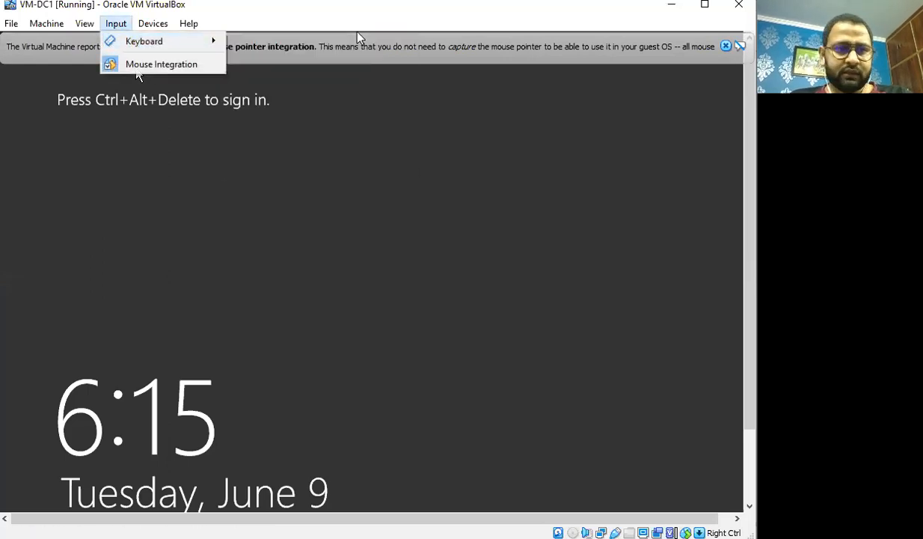
left_click(358, 34)
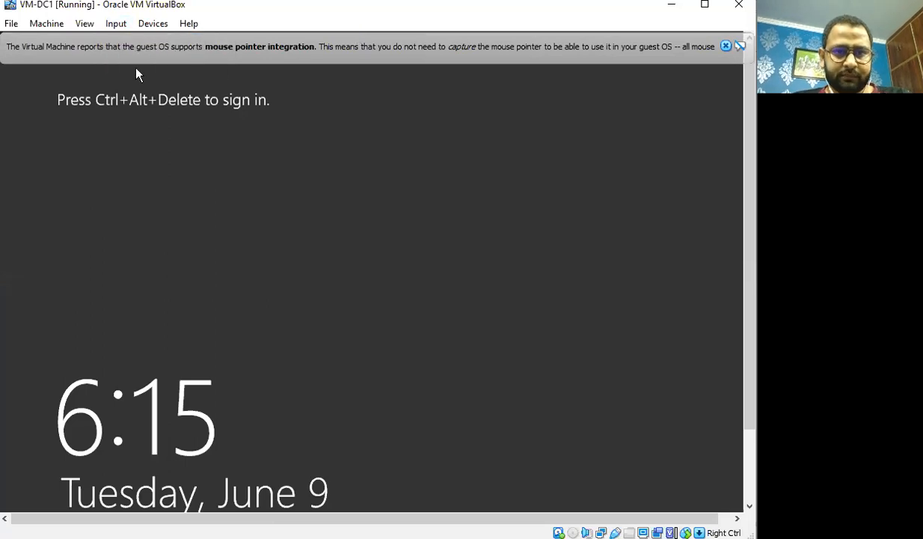
key("ctrl+Delete")
Sign in with the Administrator password and dismiss the mouse integration notice
left_click(423, 215)
type("•••••••••")
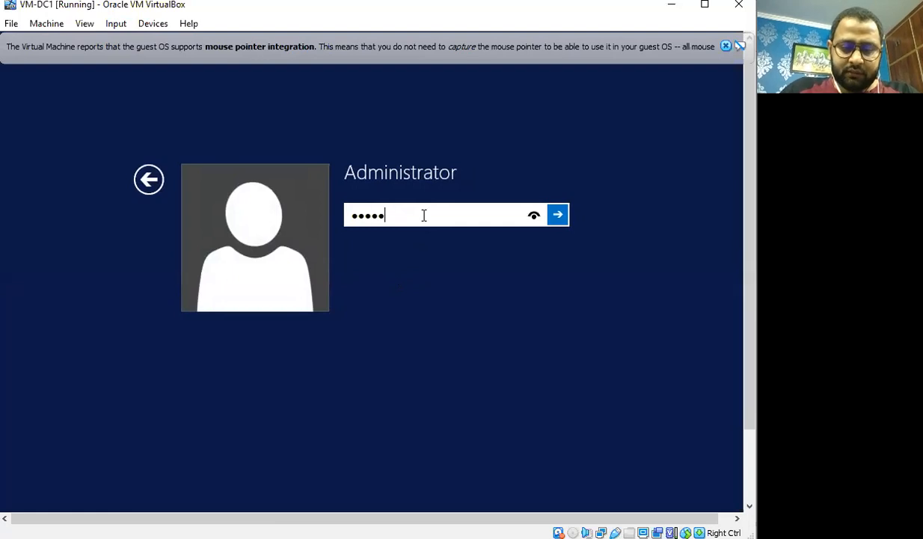
key("Return")
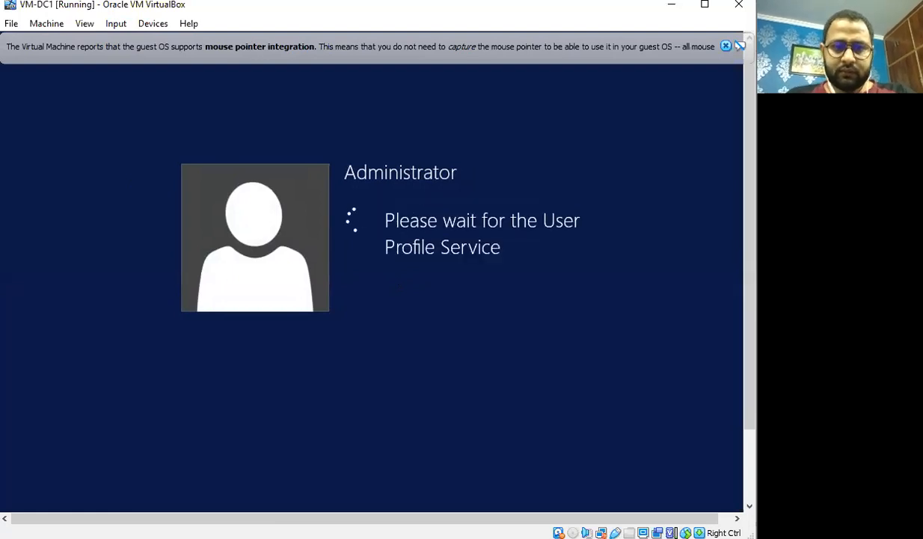
left_click(724, 47)
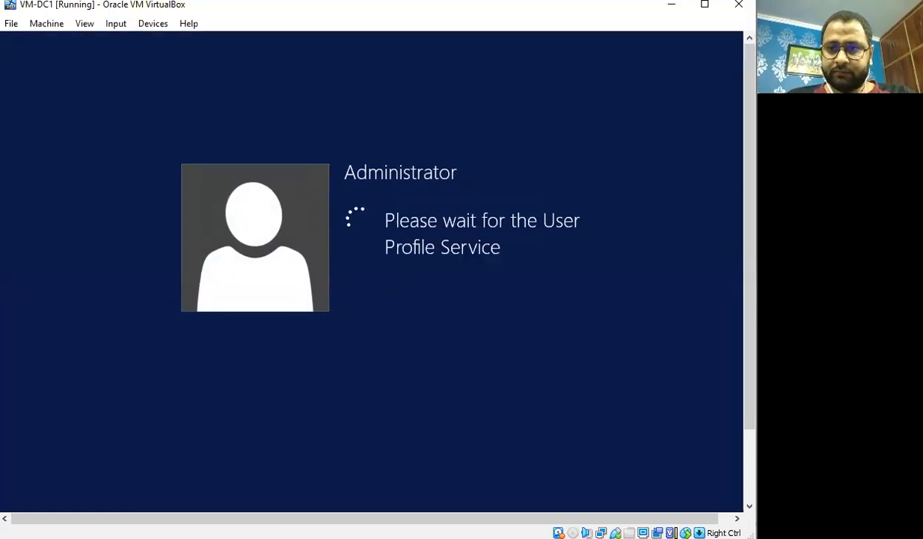
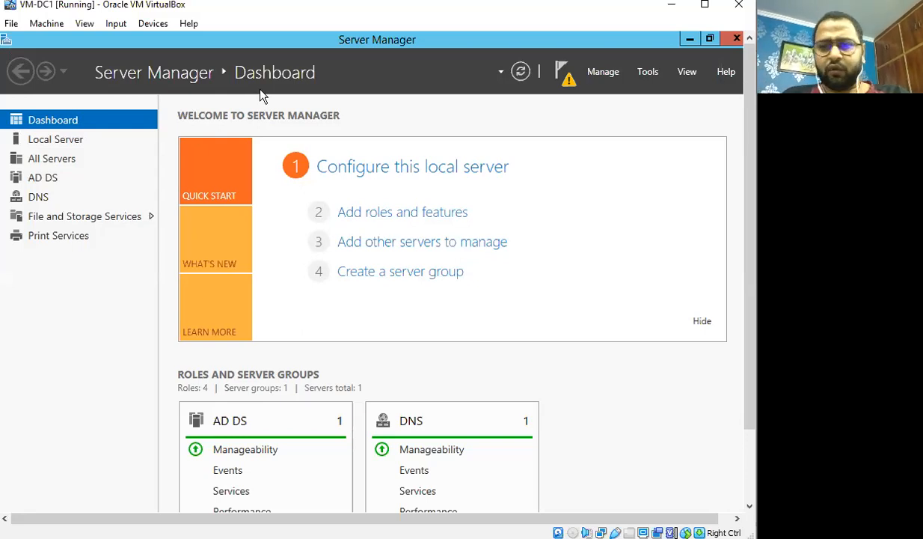
Review the pending post-deployment configuration notification and bring up the Manage menu
left_click(566, 81)
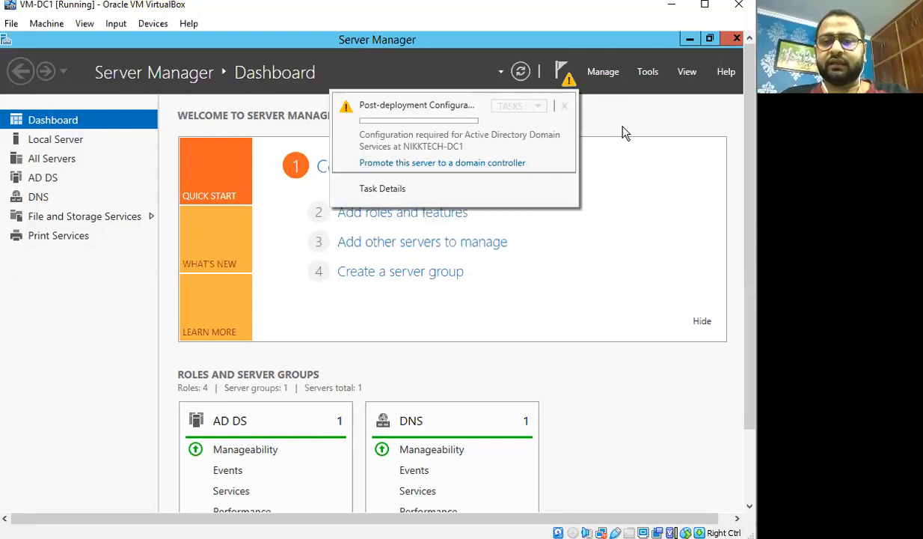
left_click(604, 73)
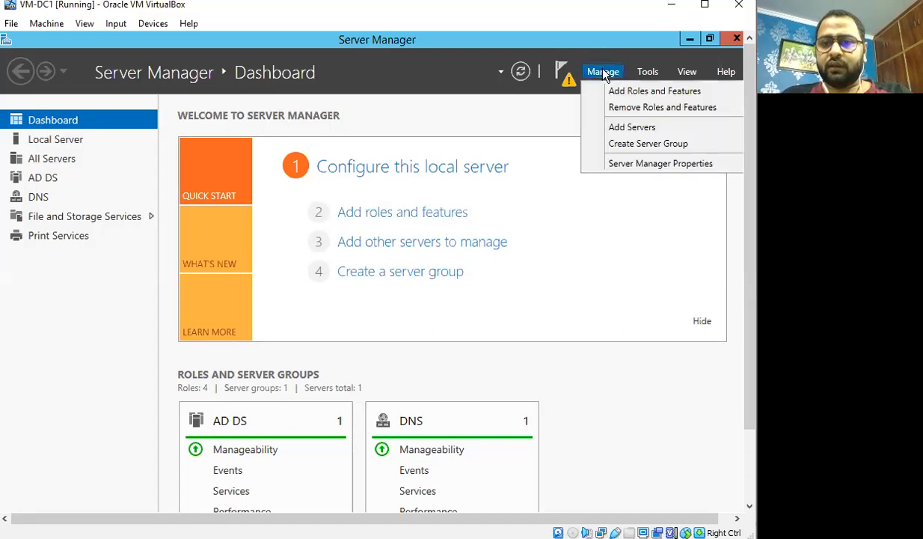
In Remove Roles and Features for Nikktech-DC1, uncheck AD DS and DNS Server with their management tools
left_click(636, 109)
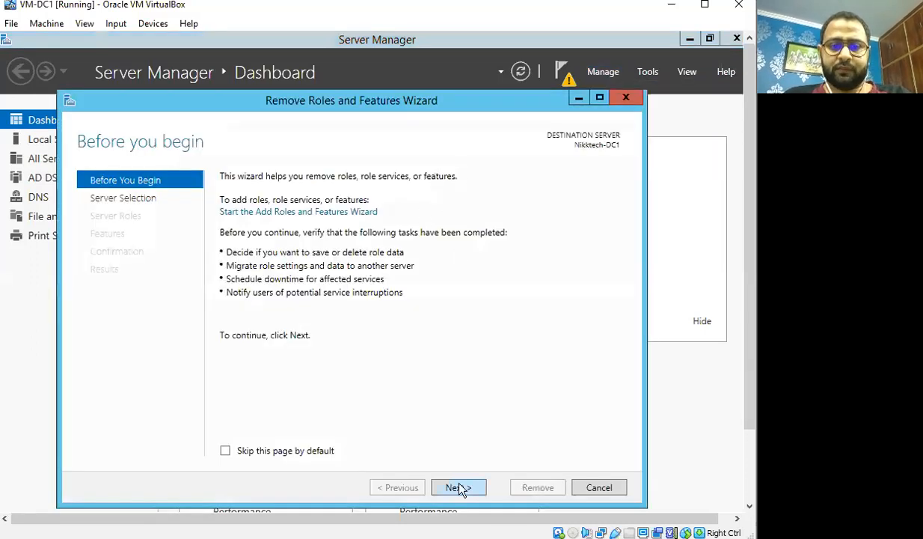
left_click(459, 488)
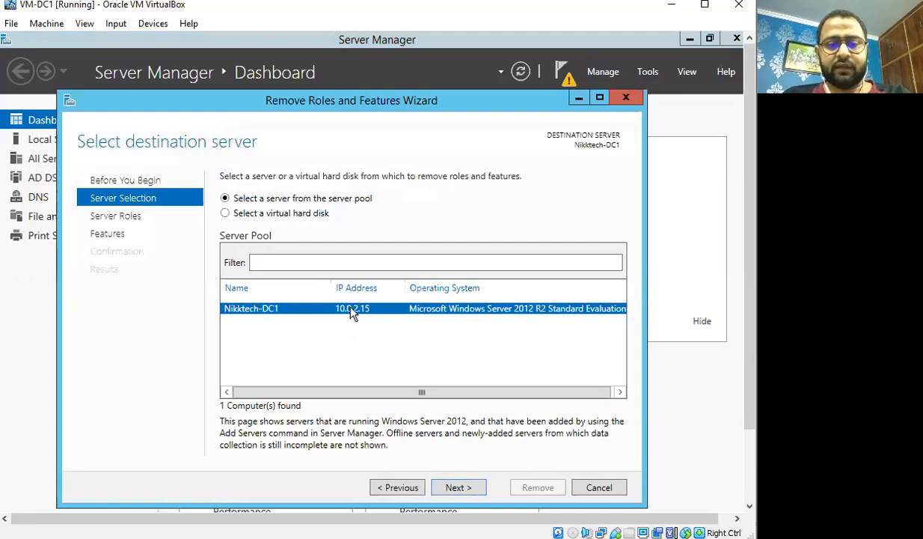
left_click(458, 488)
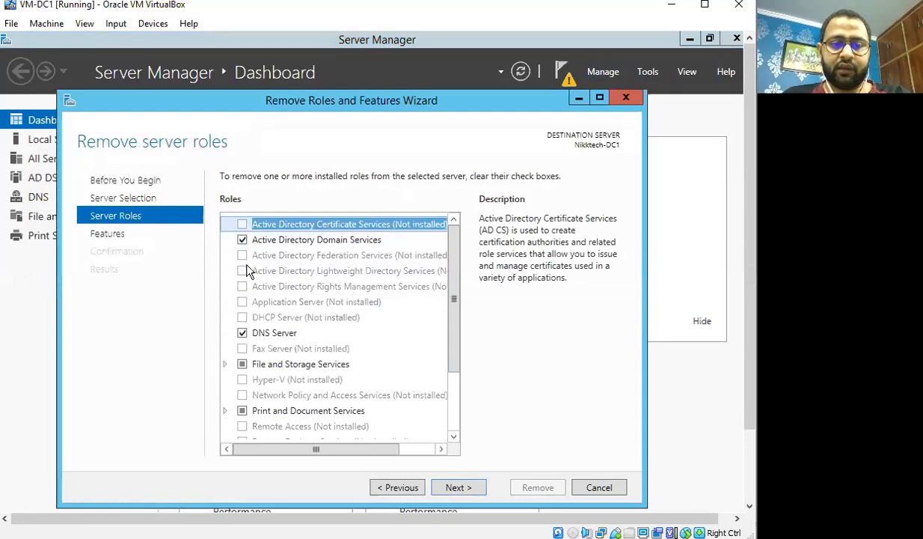
left_click(243, 240)
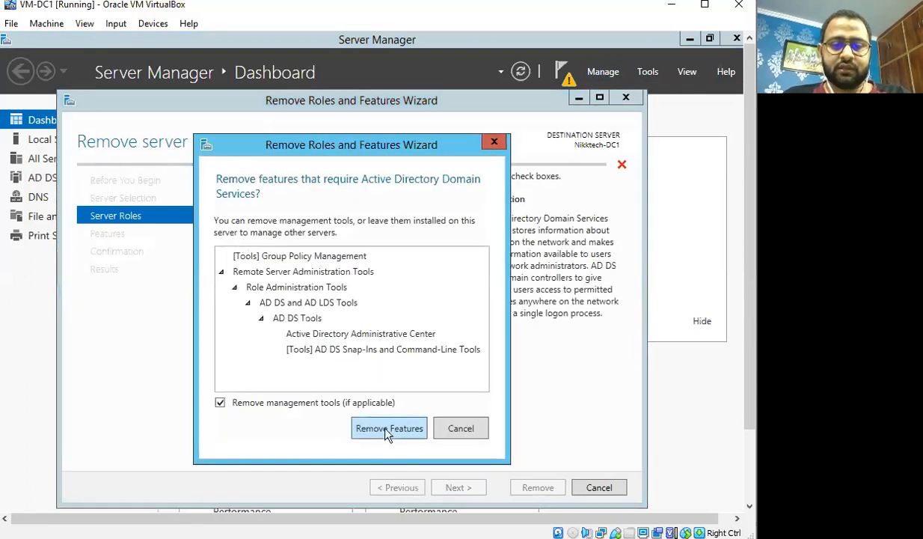
left_click(387, 431)
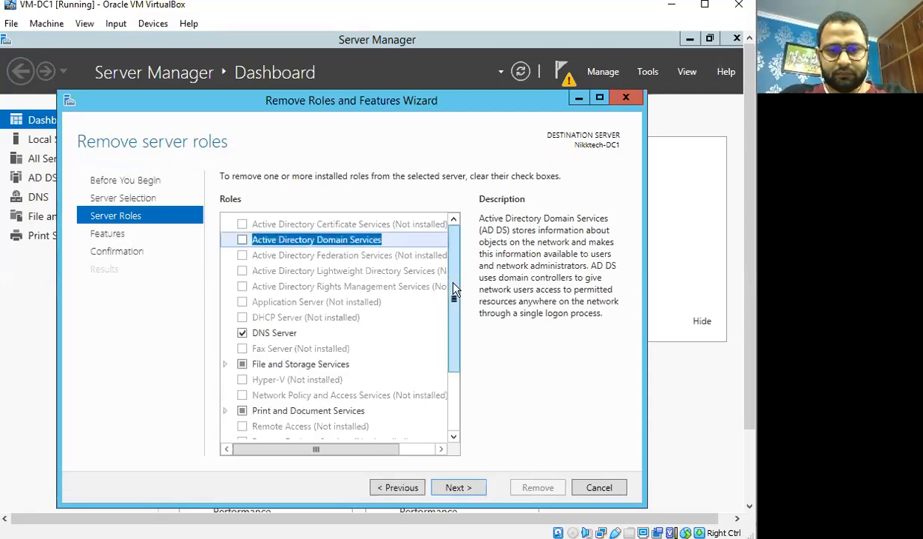
left_click(242, 333)
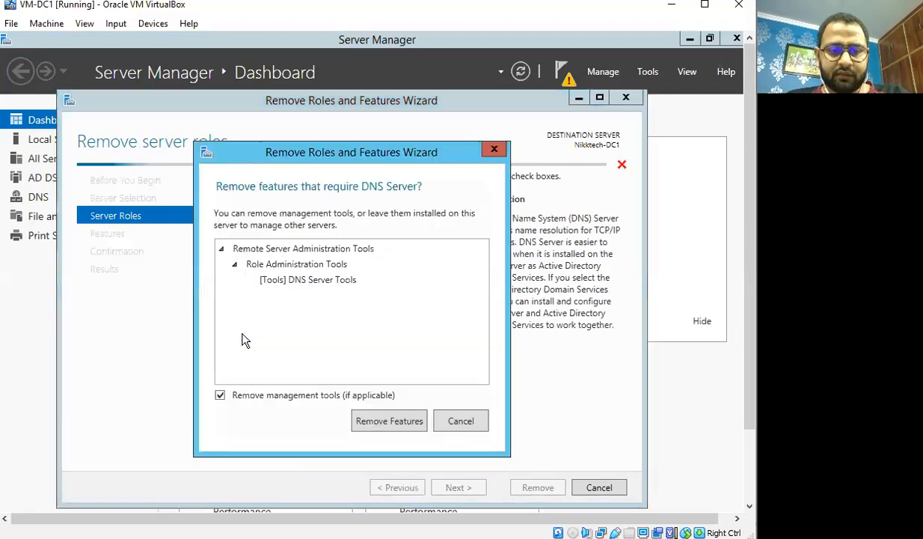
left_click(378, 423)
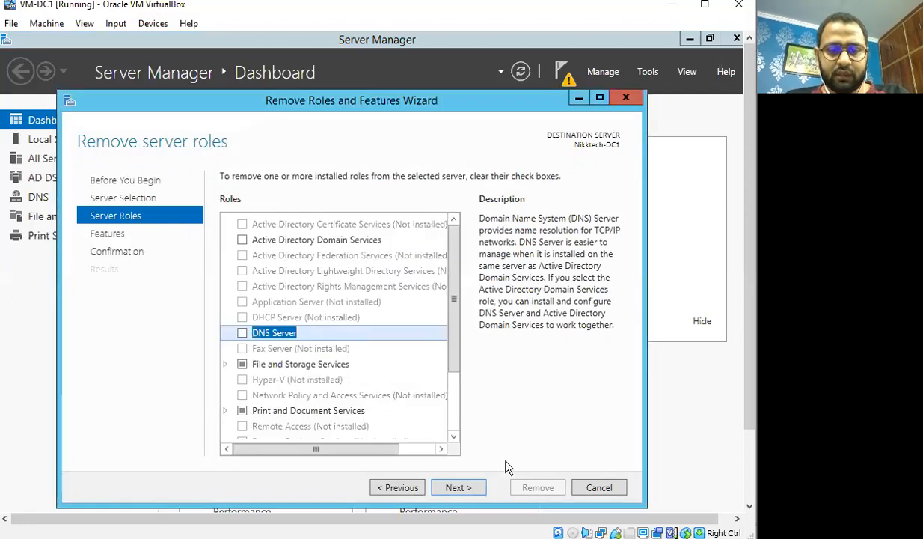
left_click(457, 487)
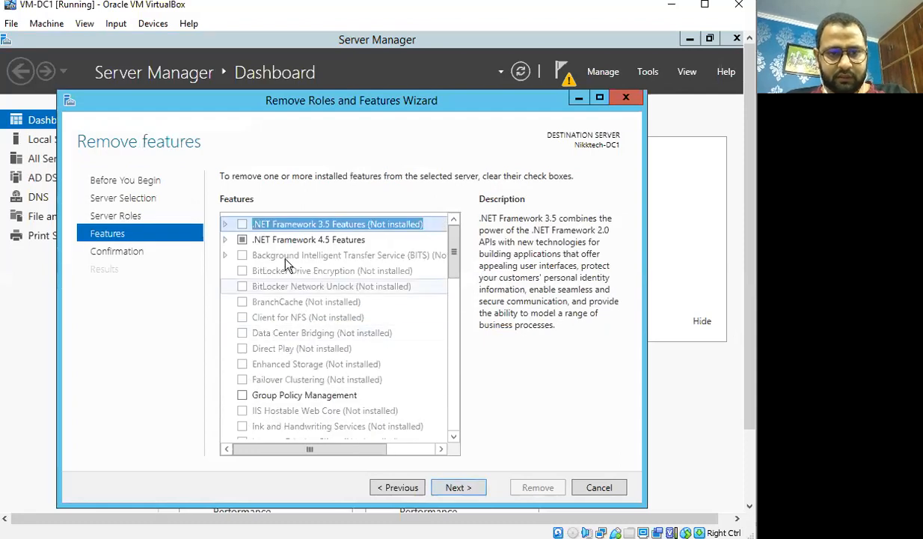
left_click(453, 489)
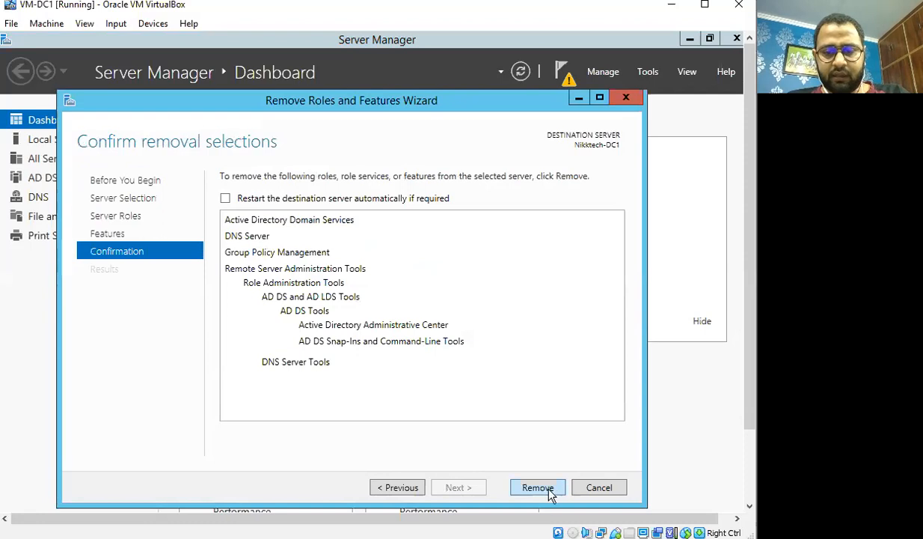
Remove AD DS and DNS Server until a restart is pending, then close the wizard and Server Manager
left_click(545, 487)
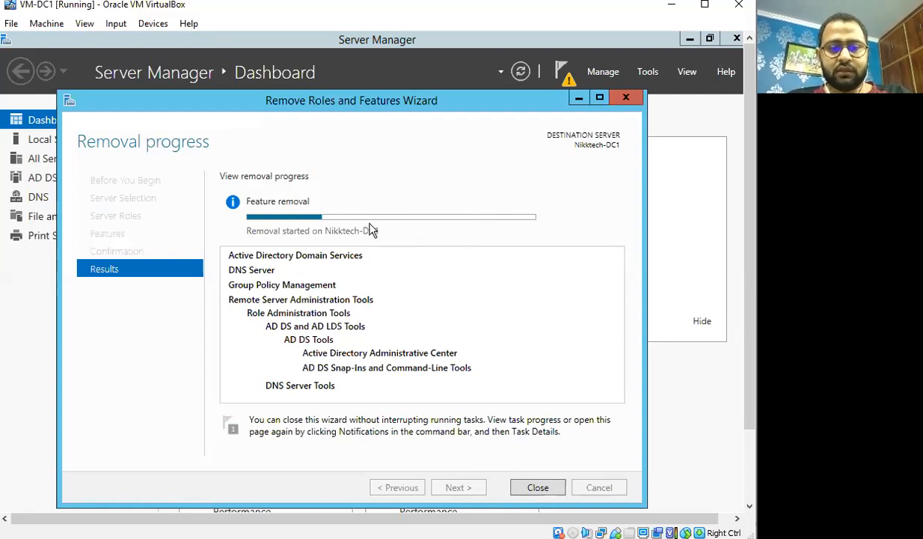
mouse_move(372, 225)
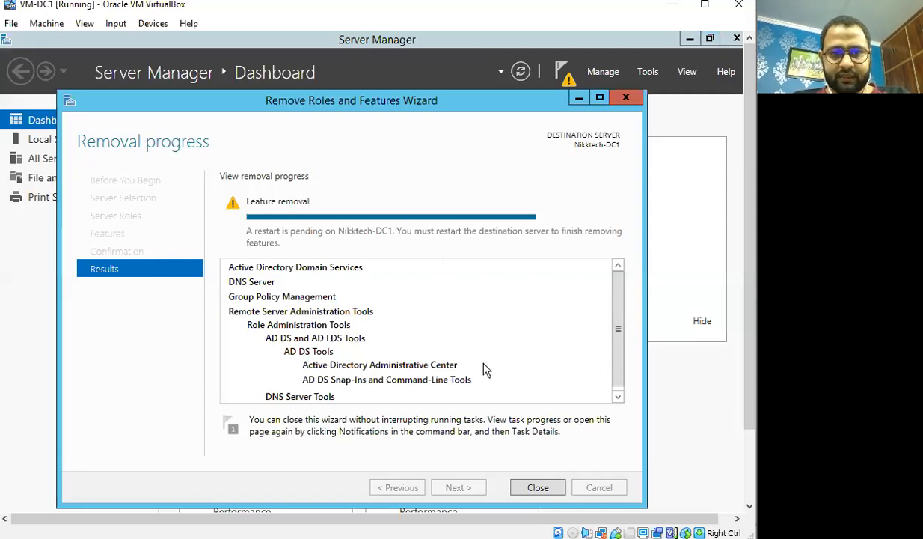
left_click(543, 491)
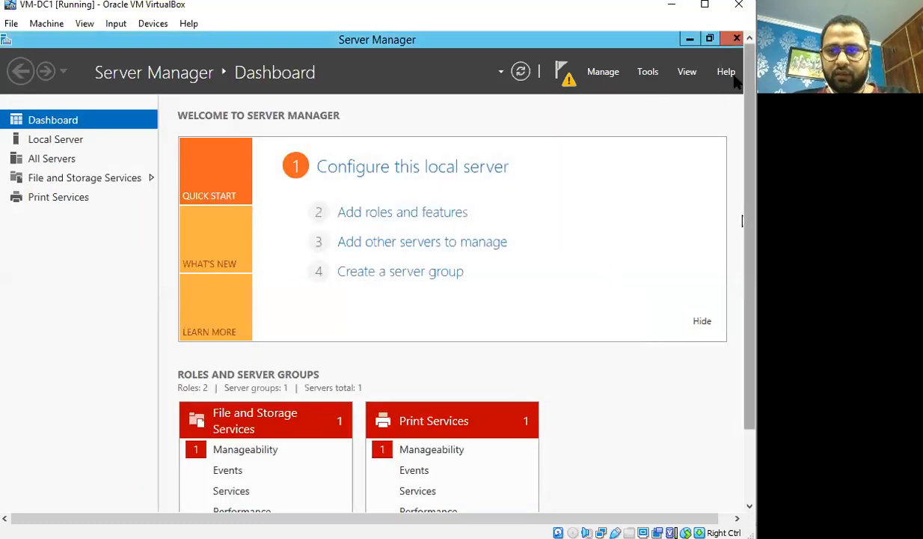
left_click(737, 39)
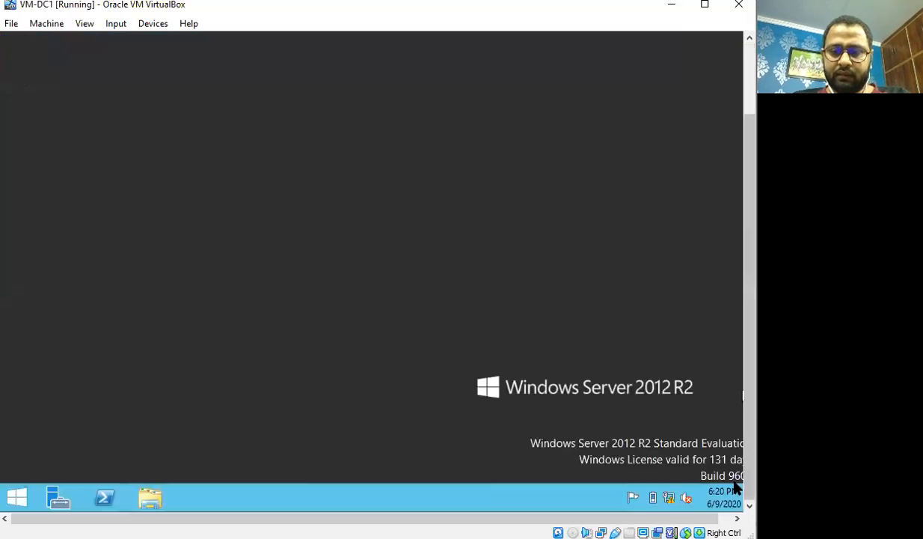
left_click(152, 499)
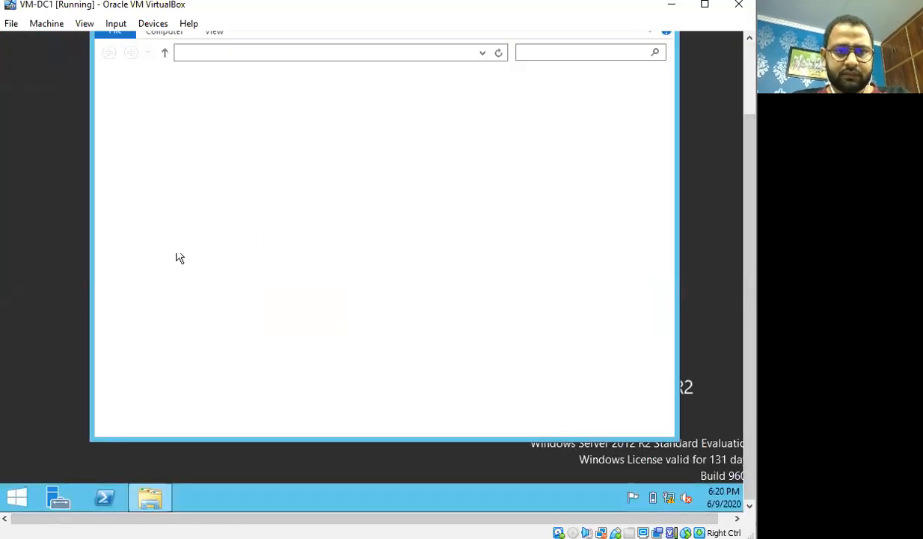
right_click(143, 165)
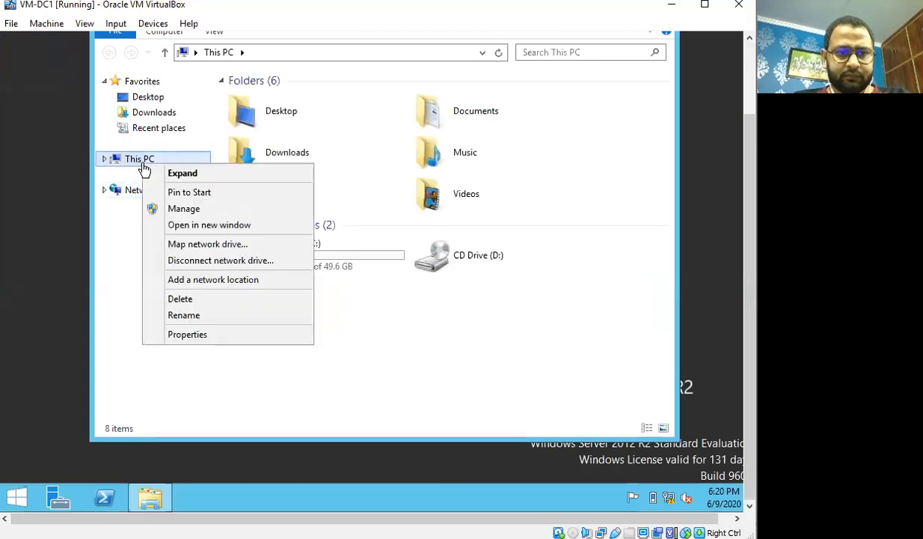
left_click(192, 335)
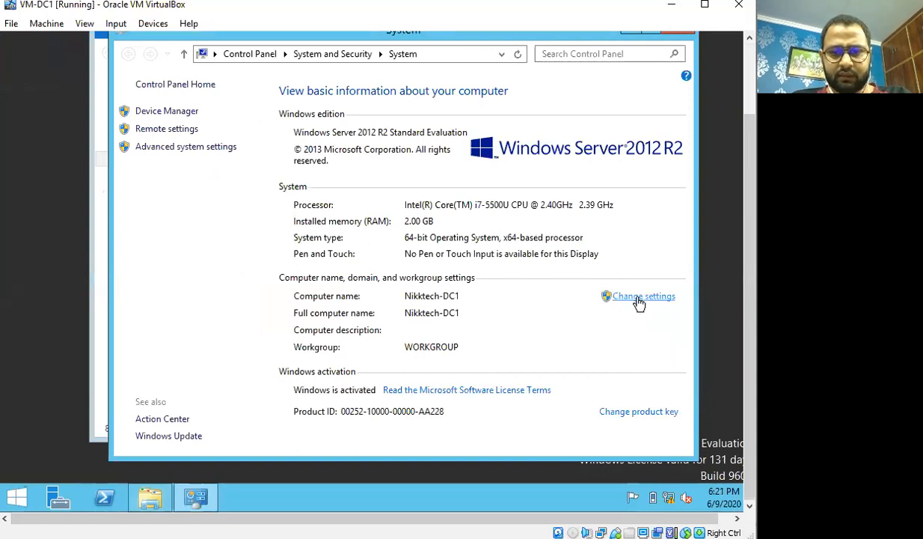
left_click(640, 298)
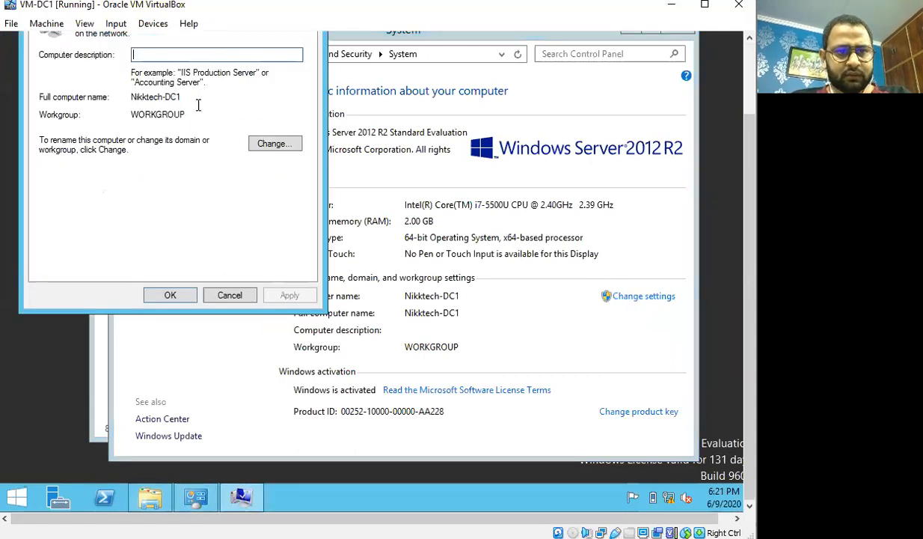
left_click(274, 147)
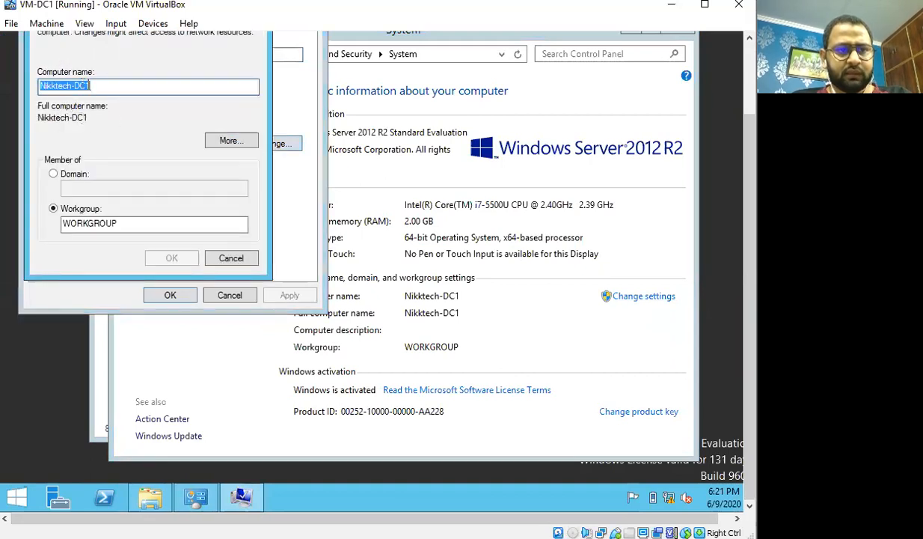
left_click(232, 258)
left_click(230, 294)
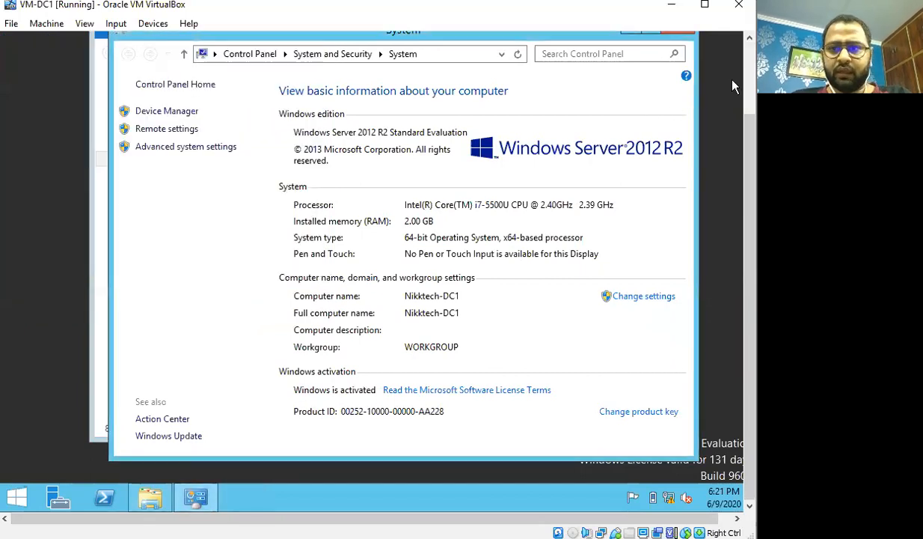
left_click_drag(749, 150, 739, 75)
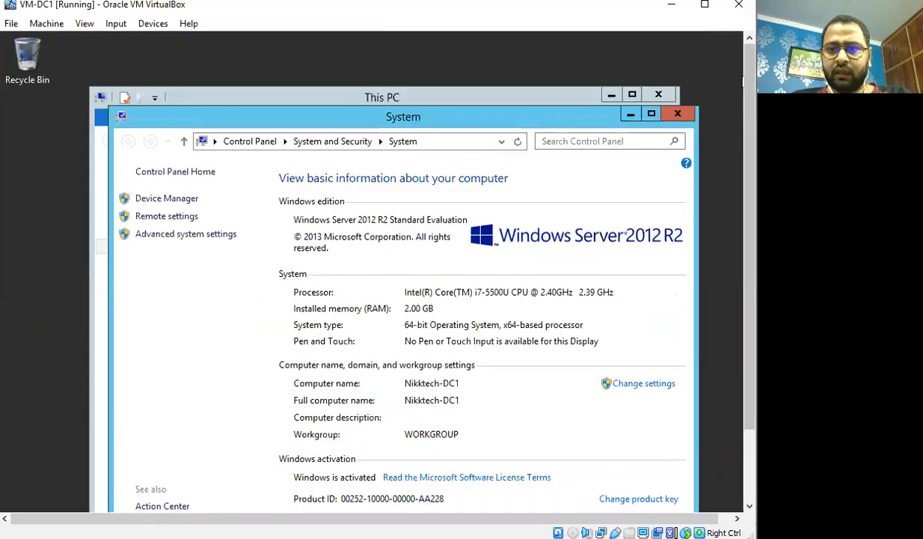
left_click(678, 115)
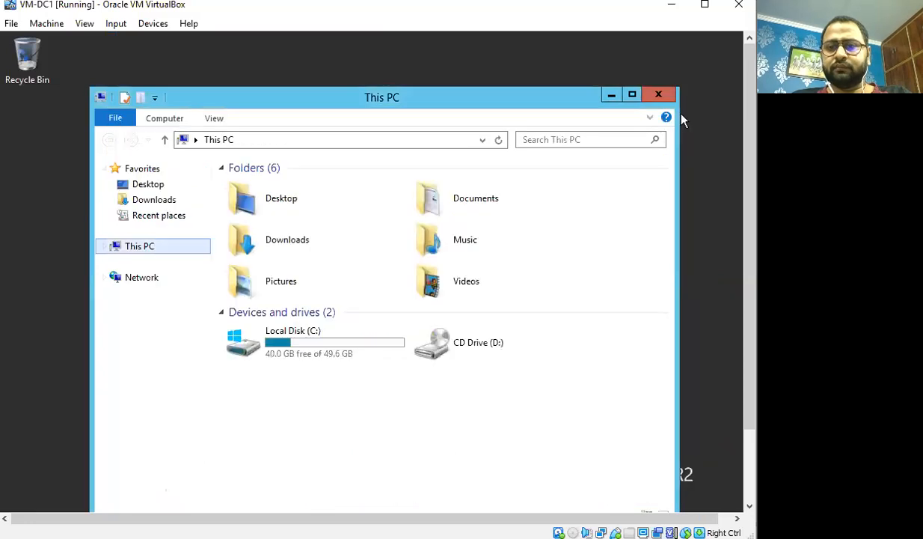
left_click(658, 94)
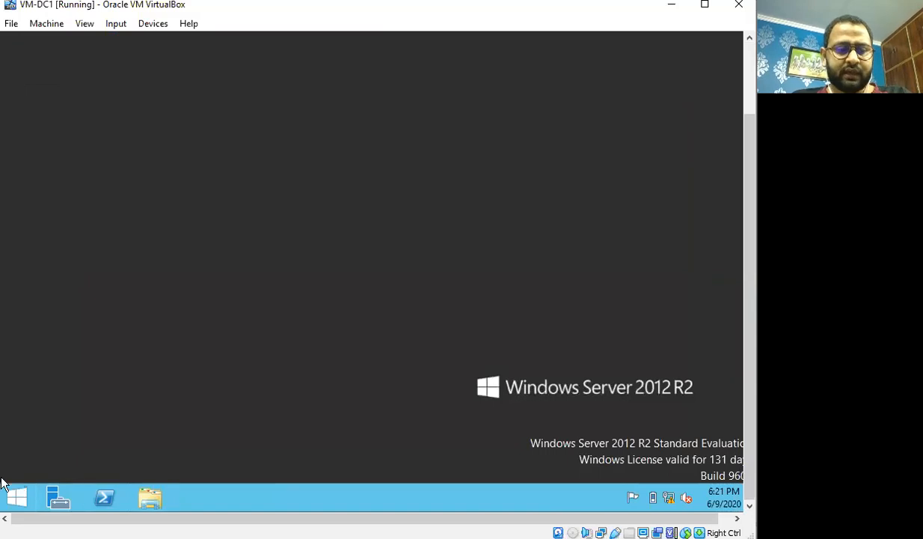
Restart the server, giving Hardware: Maintenance (Unplanned) as the shutdown reason
right_click(17, 497)
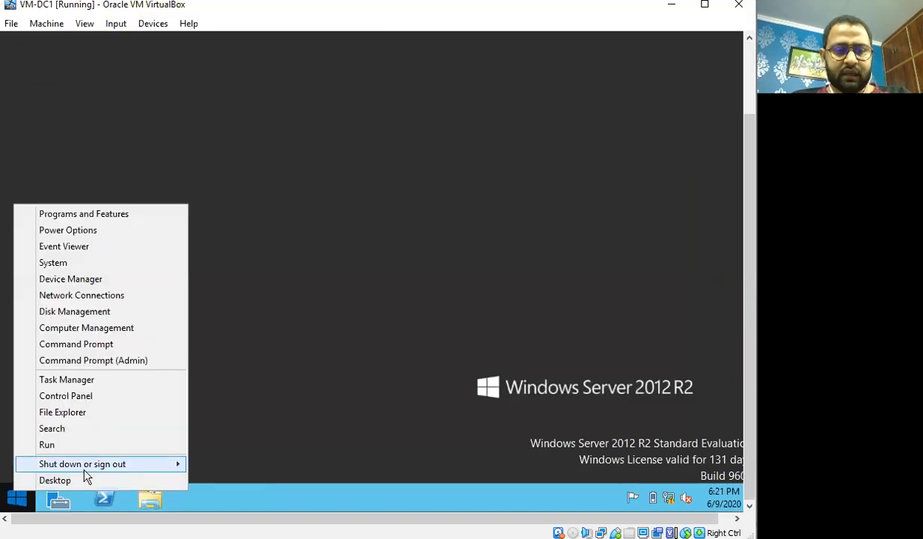
mouse_move(142, 465)
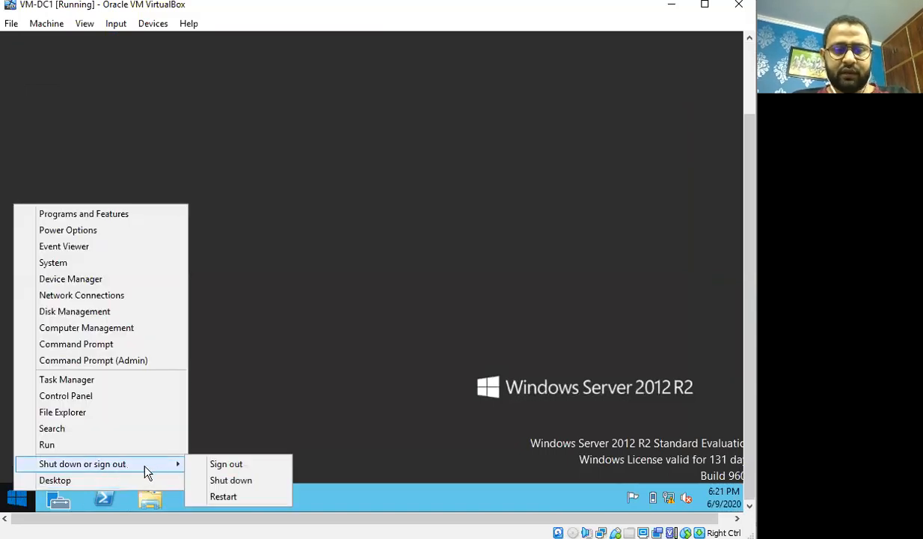
left_click(220, 497)
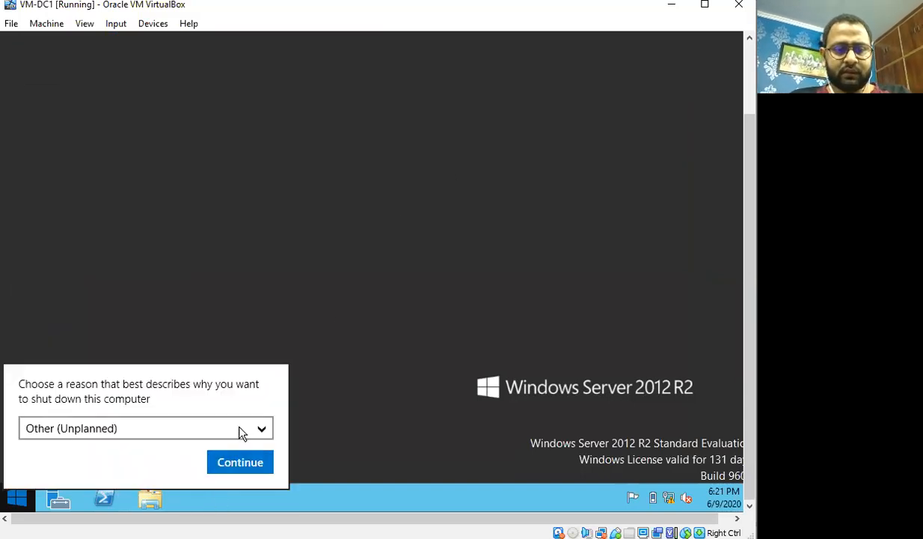
left_click(242, 430)
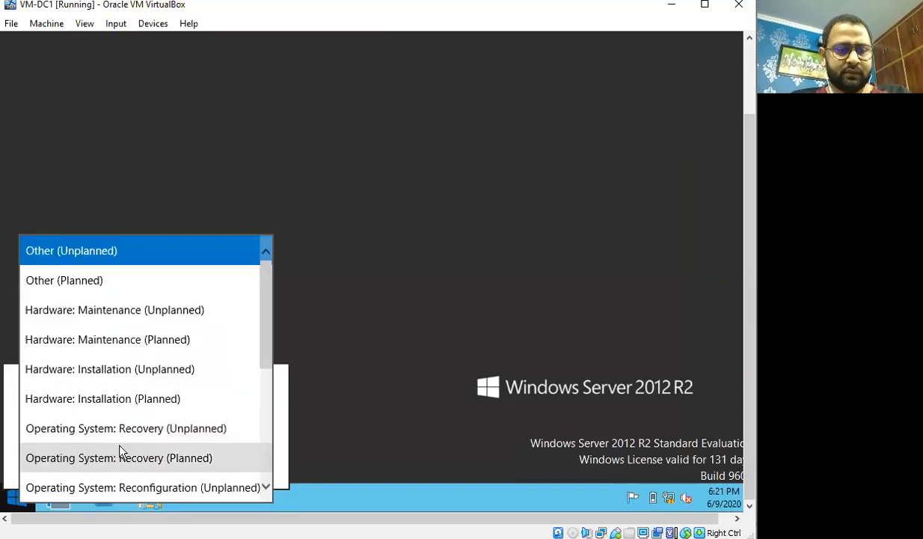
left_click(174, 316)
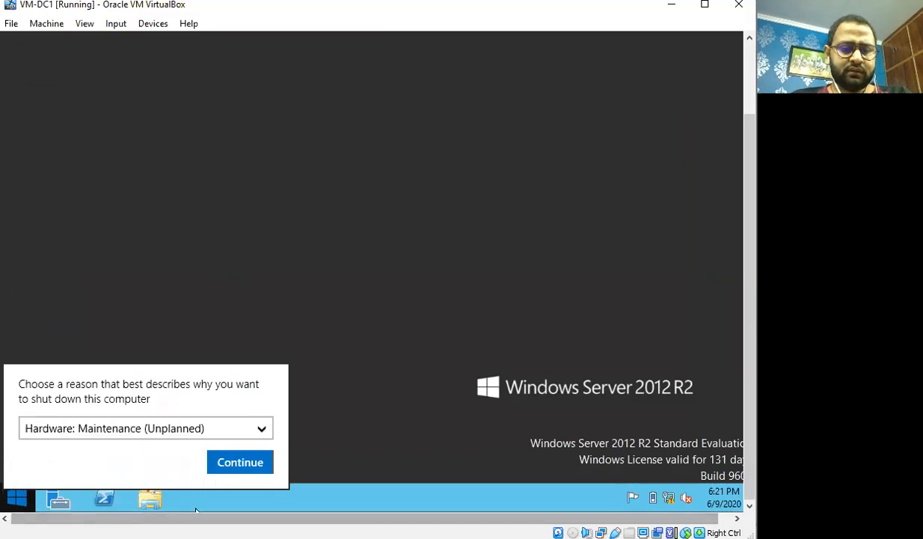
left_click(239, 462)
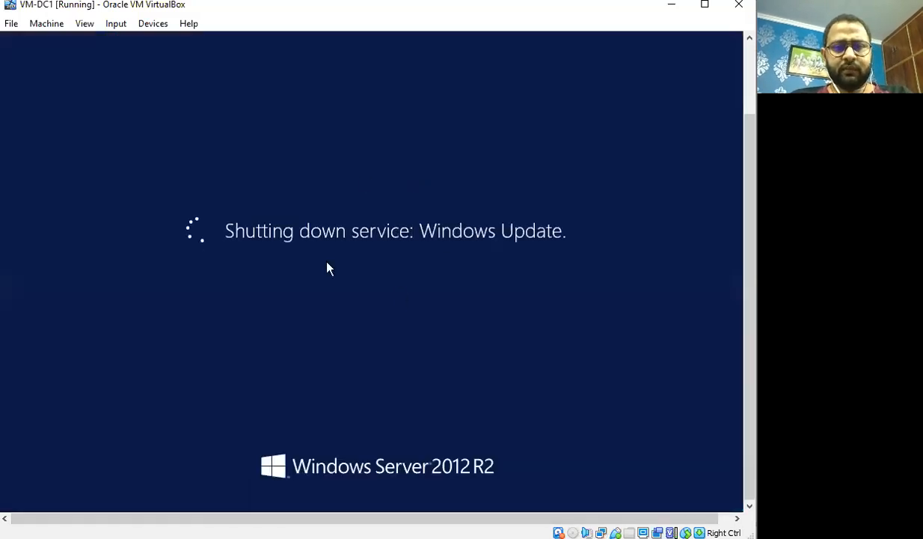